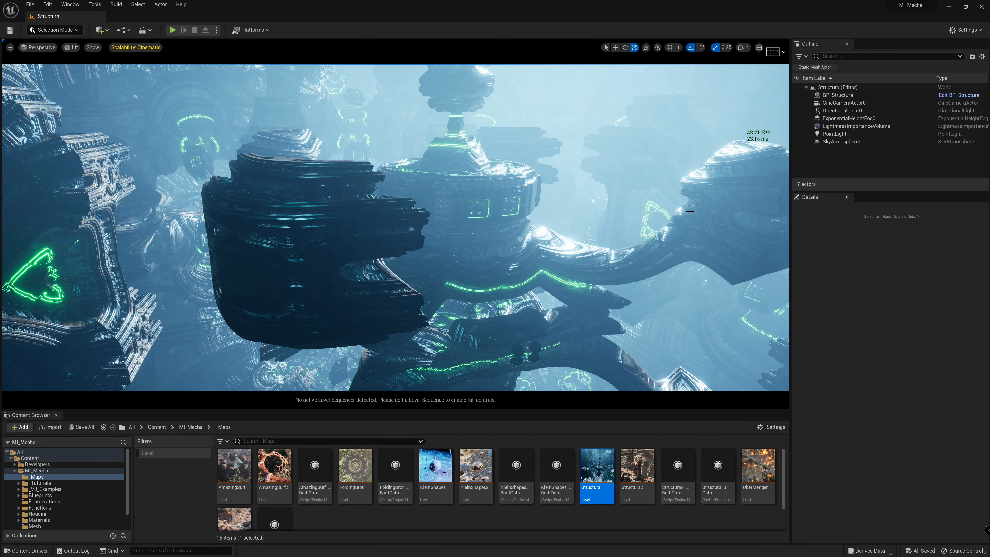
Open the AmazingSurf2 level and pilot CineCameraActor0 in the viewport.
double_click(280, 471)
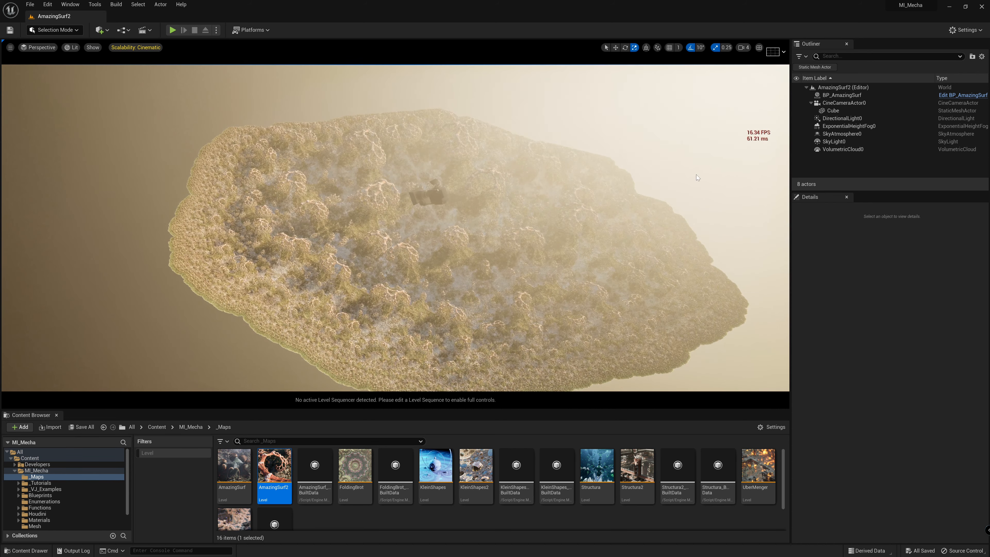
click(833, 104)
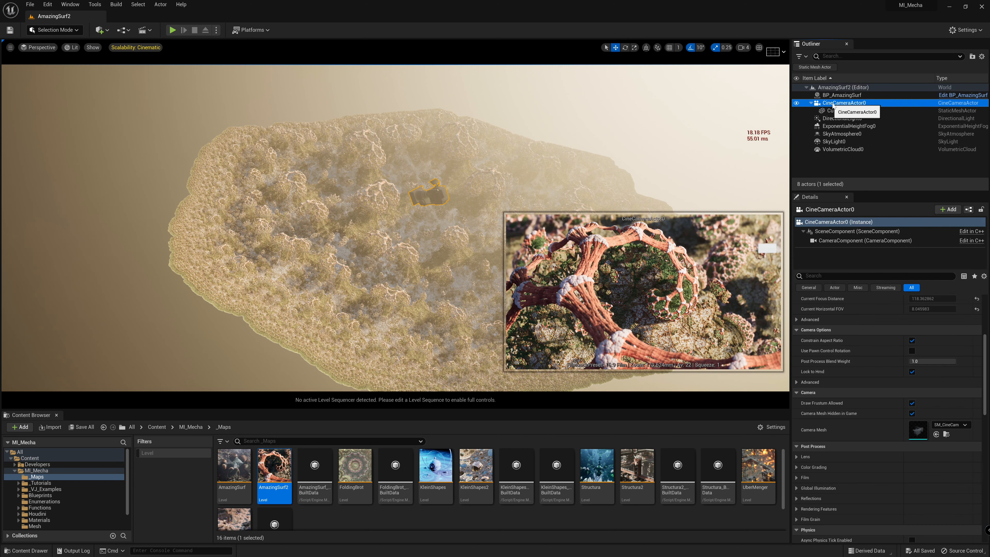
right_click(832, 103)
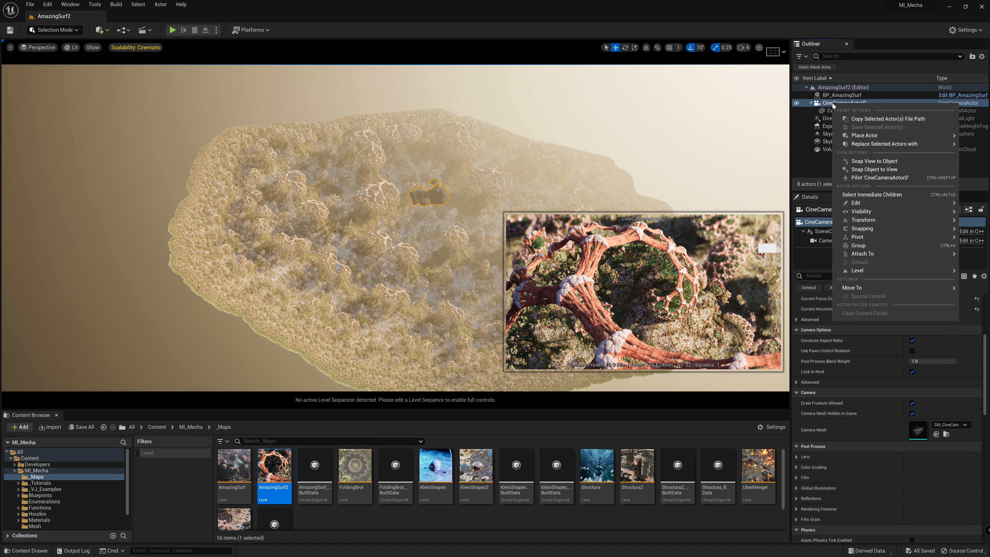
click(870, 178)
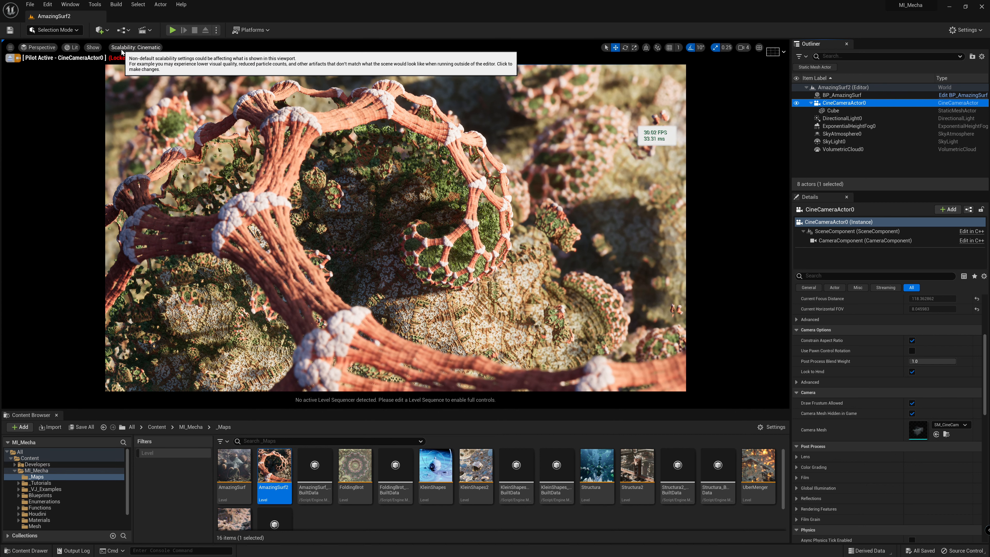
Set the overall engine scalability quality to Low.
click(138, 47)
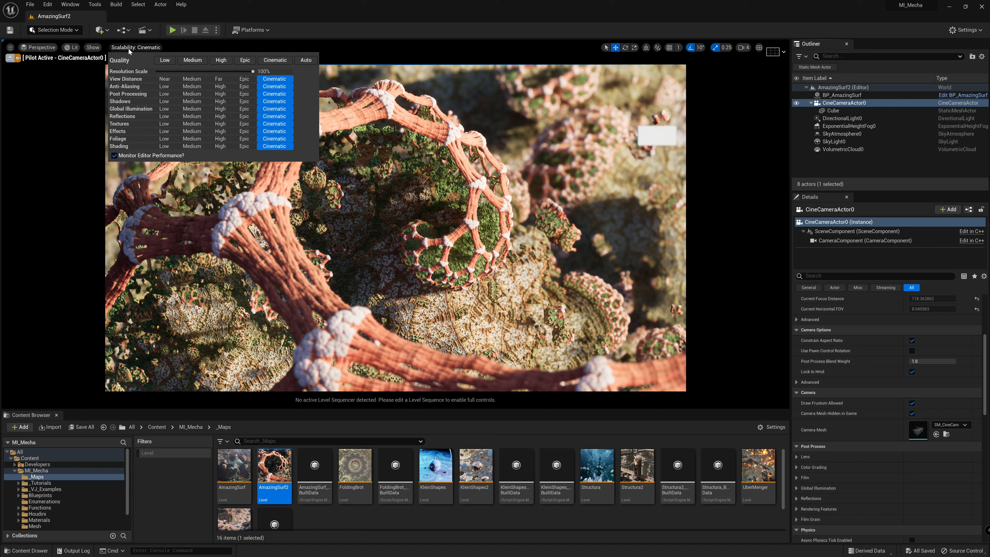
click(573, 17)
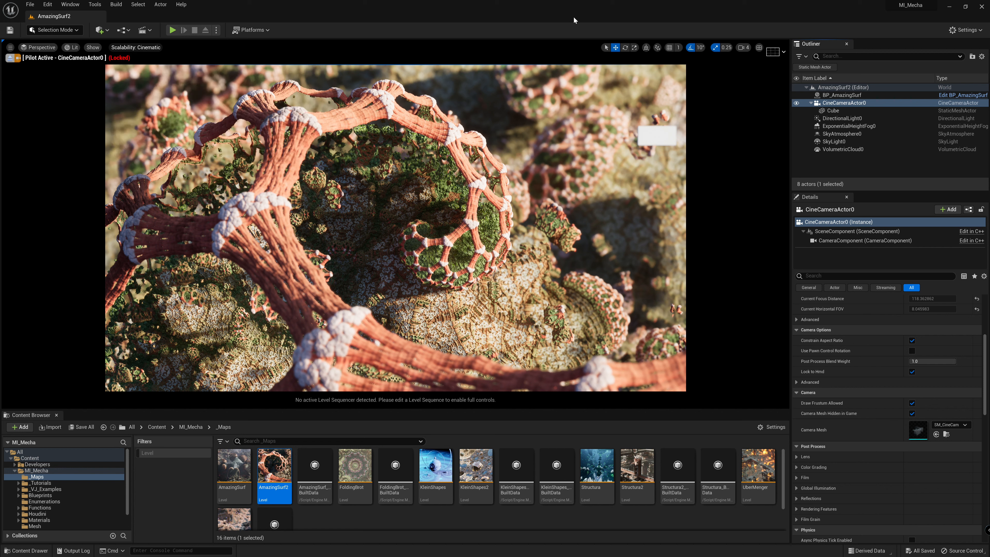
click(964, 30)
mouse_move(923, 145)
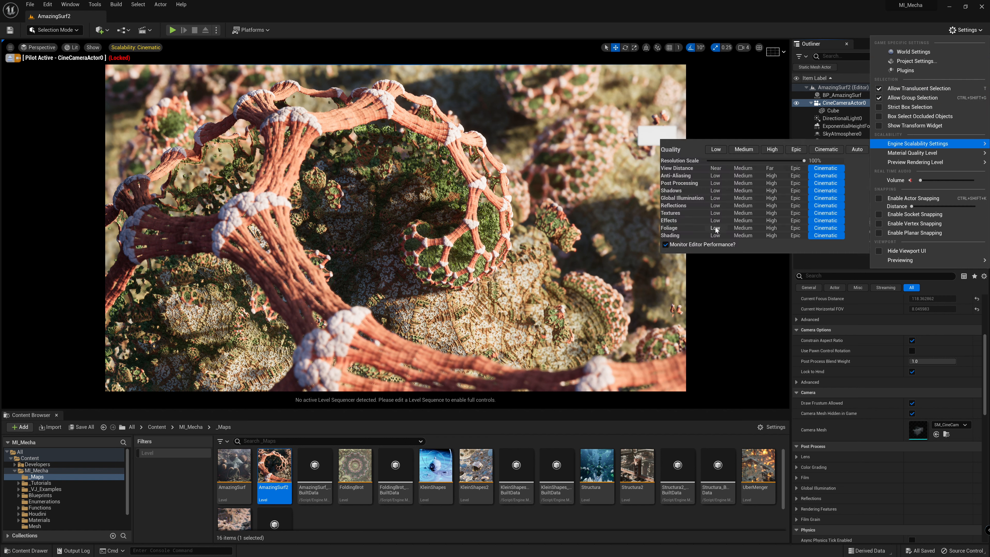
click(716, 150)
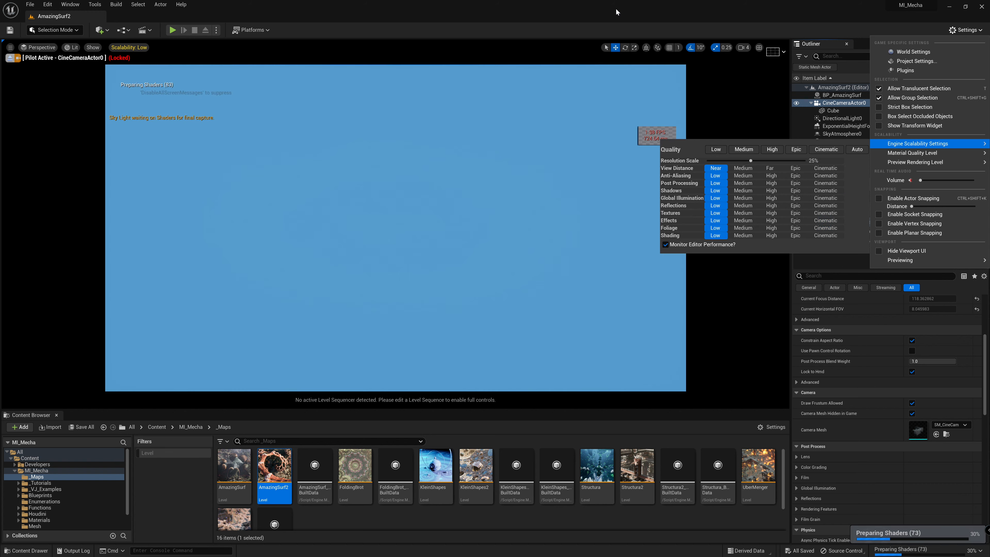
click(616, 11)
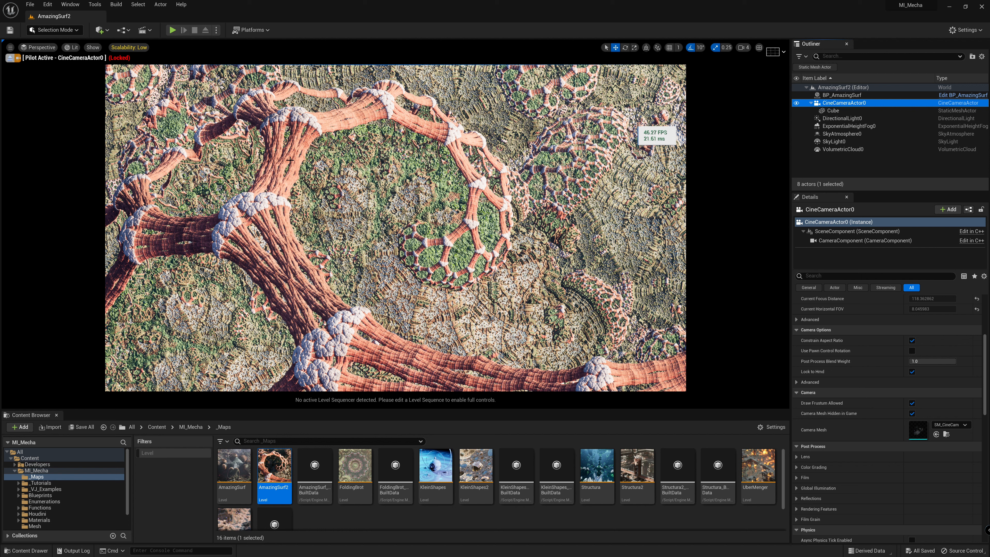
Raise the Shadows and Global Illumination scalability quality to Epic, testing High for Shadows.
click(125, 47)
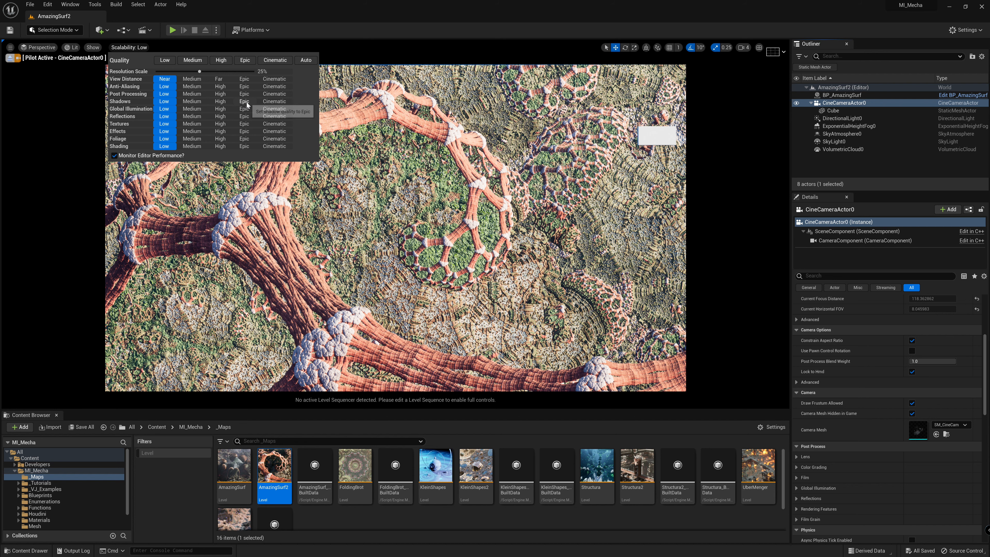
click(224, 103)
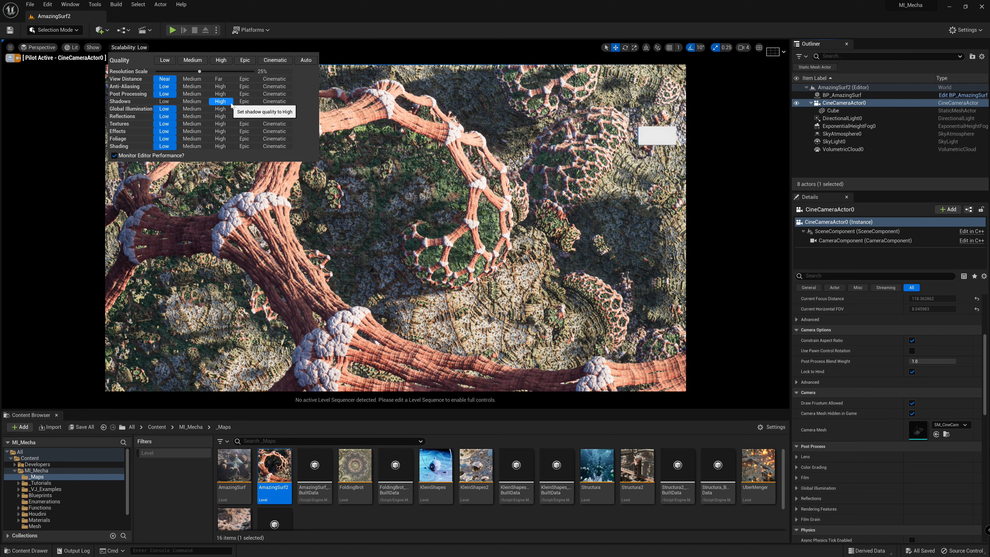
click(248, 102)
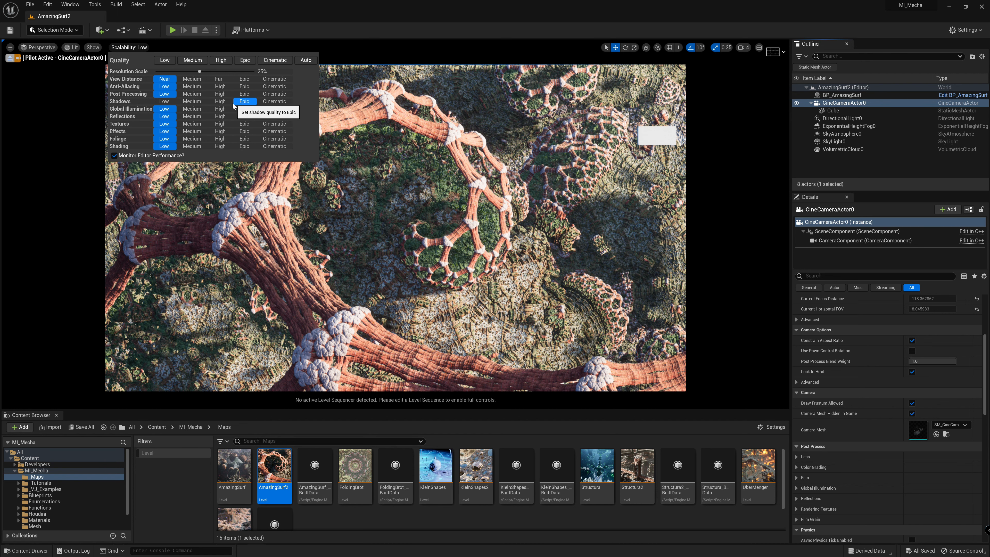
click(225, 102)
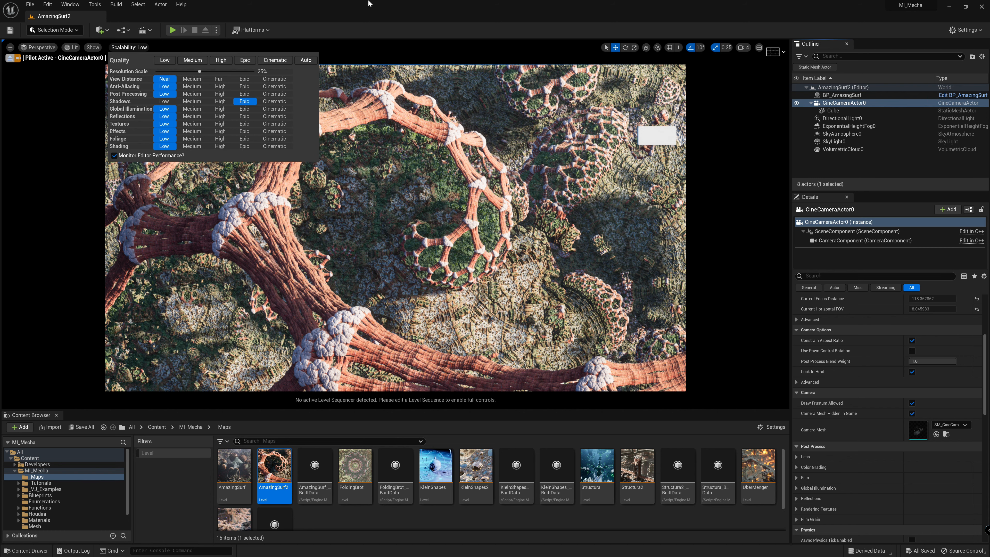
click(391, 99)
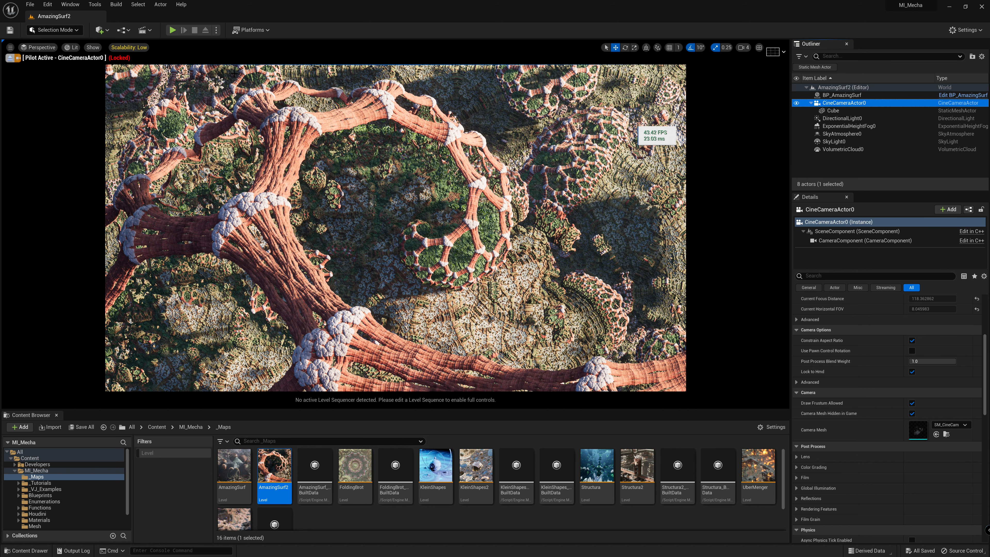
click(100, 48)
click(124, 47)
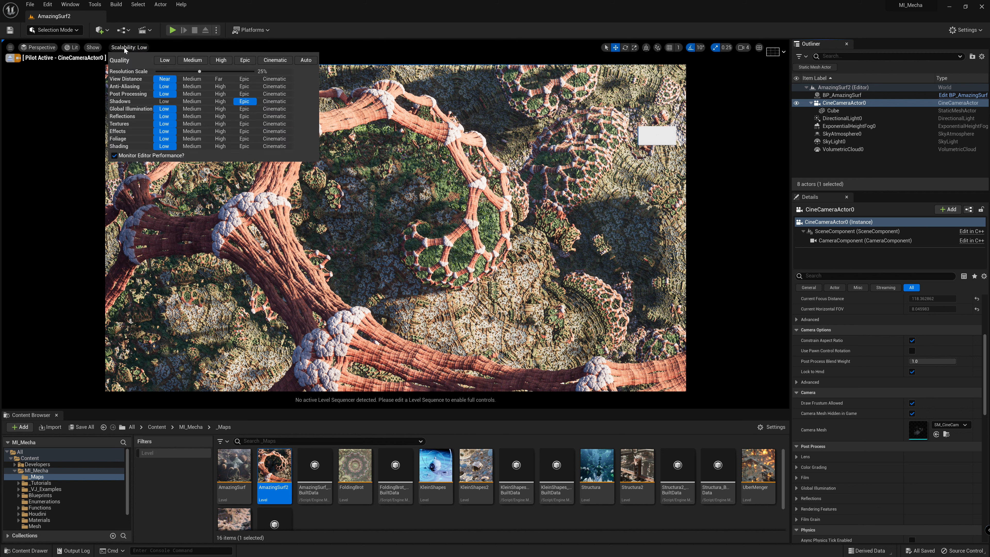
click(239, 109)
click(384, 16)
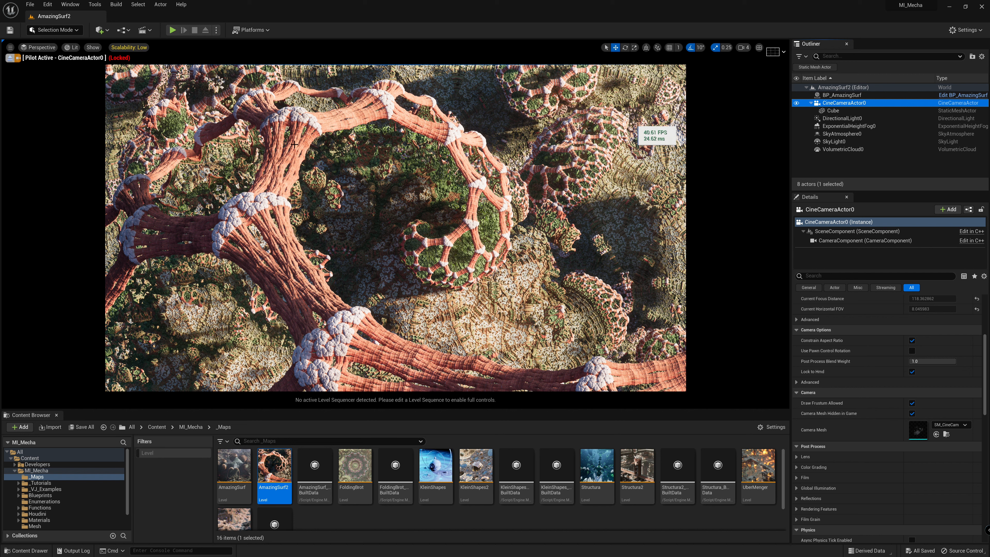
Set the overall engine scalability quality to Epic for all categories.
click(131, 48)
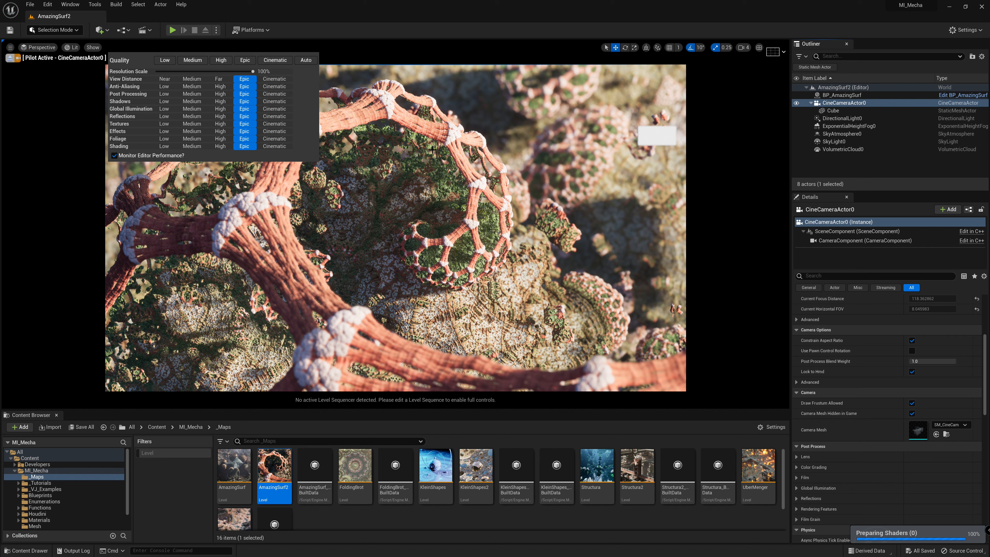
click(501, 17)
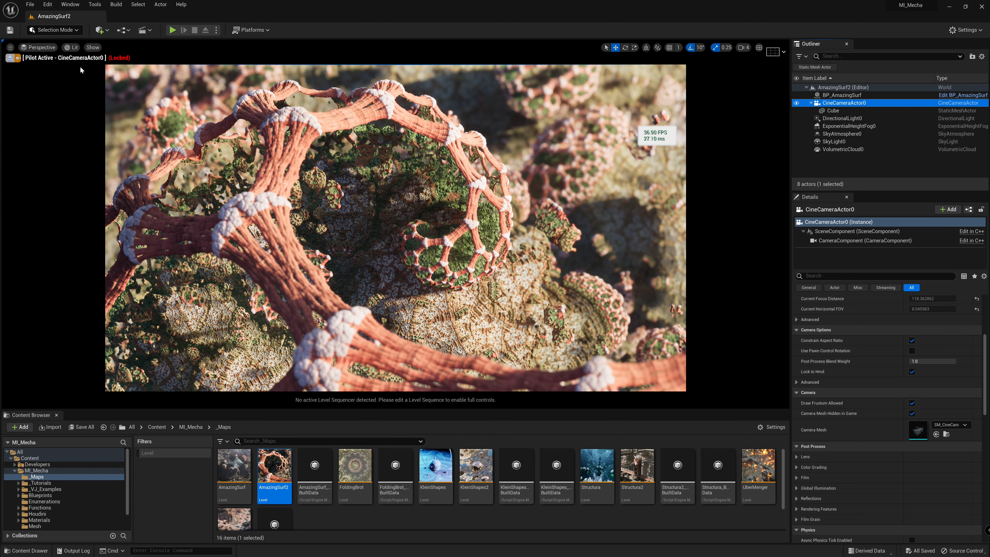
Set the viewport's Screen Percentage to 50.
click(10, 47)
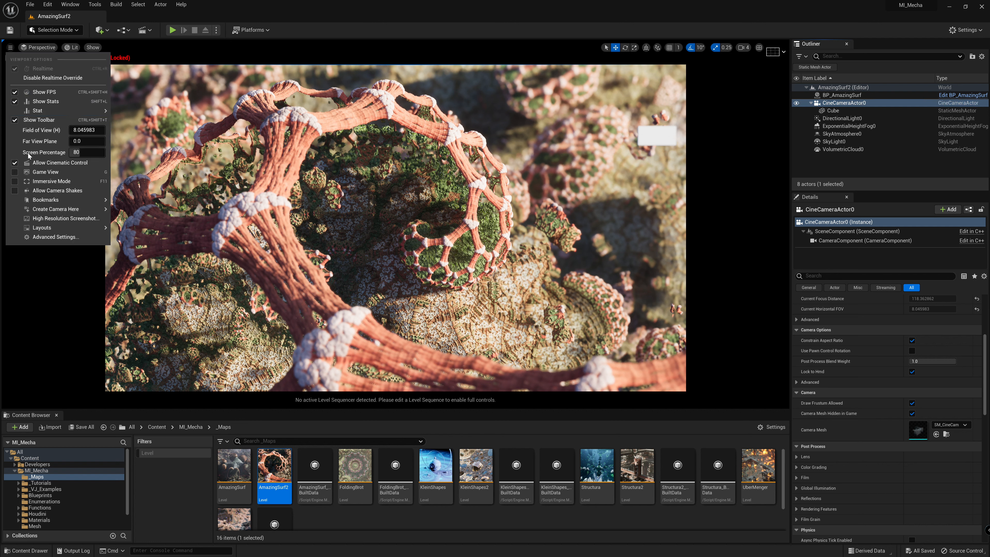
click(80, 152)
text(50)
key(Return)
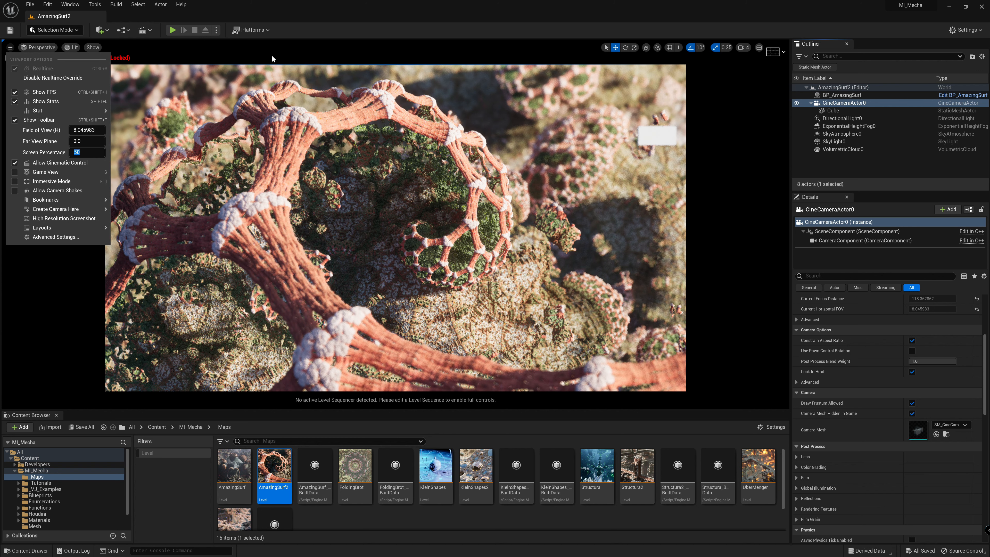
click(323, 2)
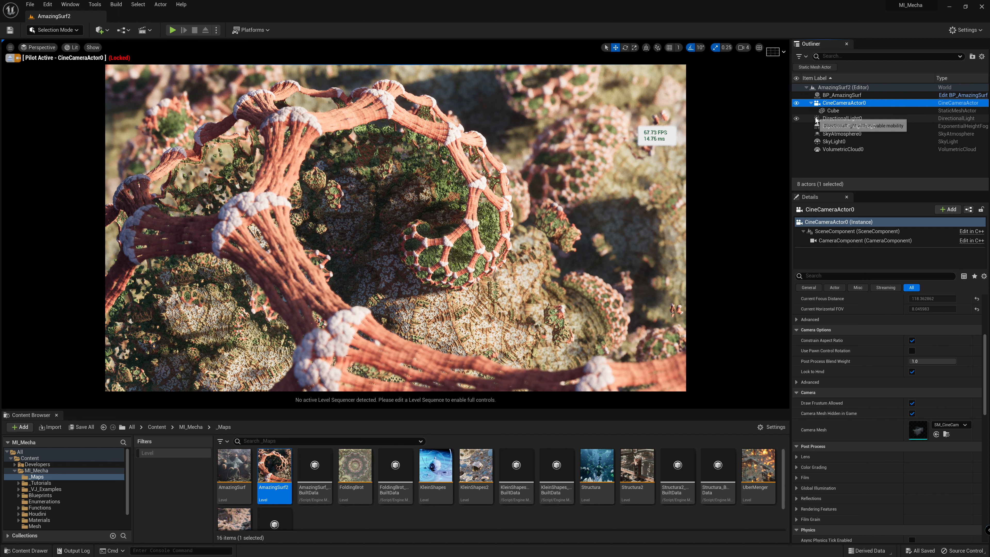
Select the BP_AmazingSurf actor and set its render Iterations to 35.
click(842, 95)
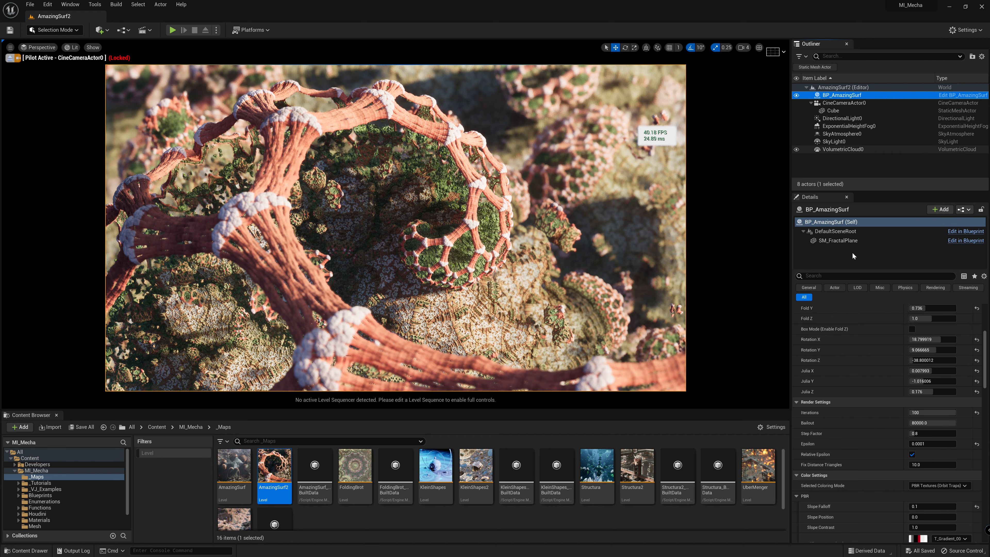
scroll(858, 355, down, 5)
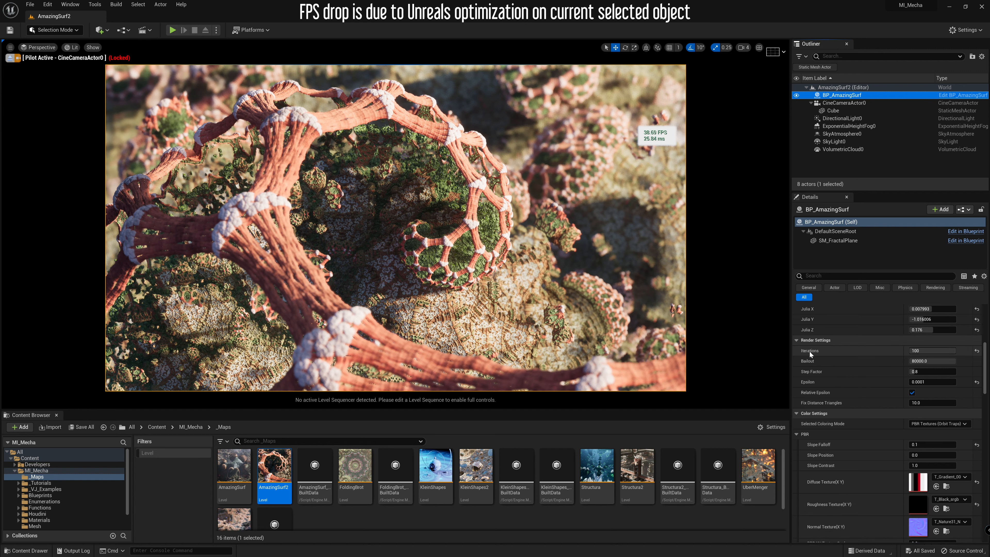
drag(939, 347, 955, 351)
click(935, 352)
text(35)
key(Return)
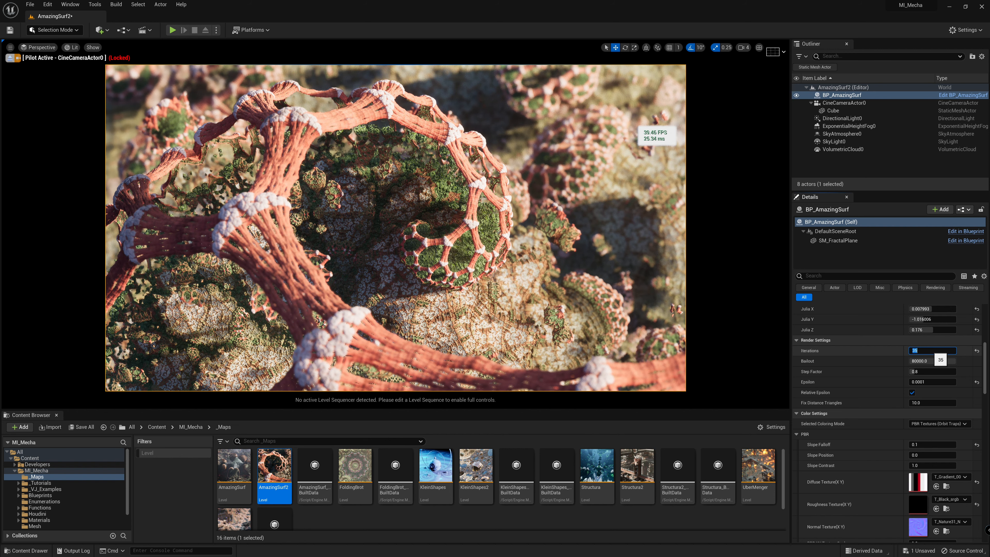
Try 40 Iterations on the fractal and restore the value to 35.
text(40)
key(Return)
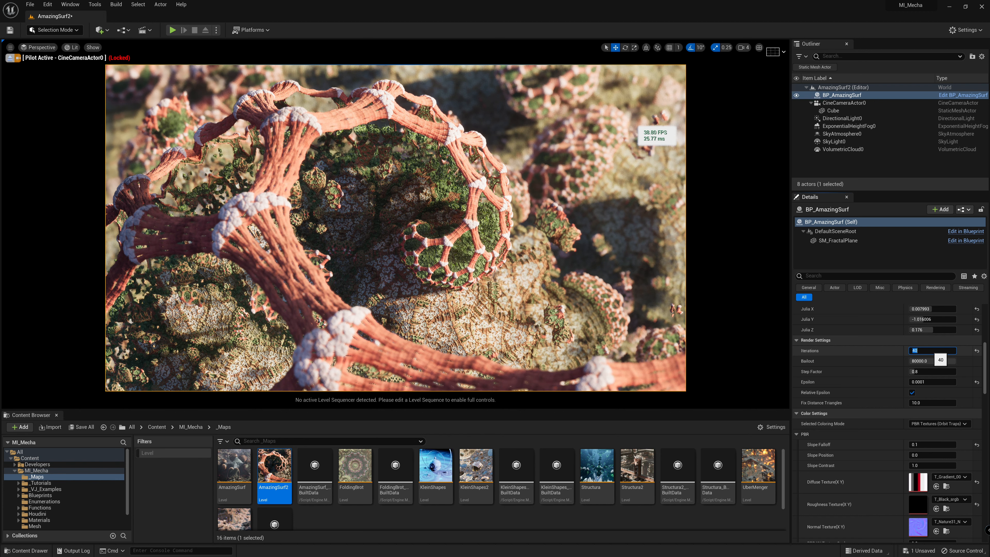
text(35)
key(Return)
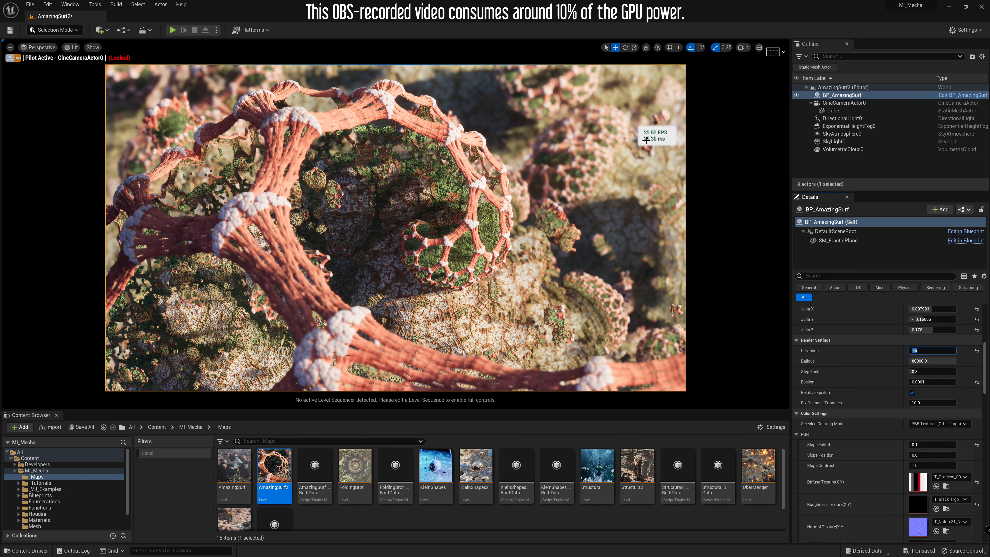
Lower the fractal's Bailout to about 345.28 and set its Step Factor to 0.9 after trying 0.1 and 1.
drag(934, 361, 919, 361)
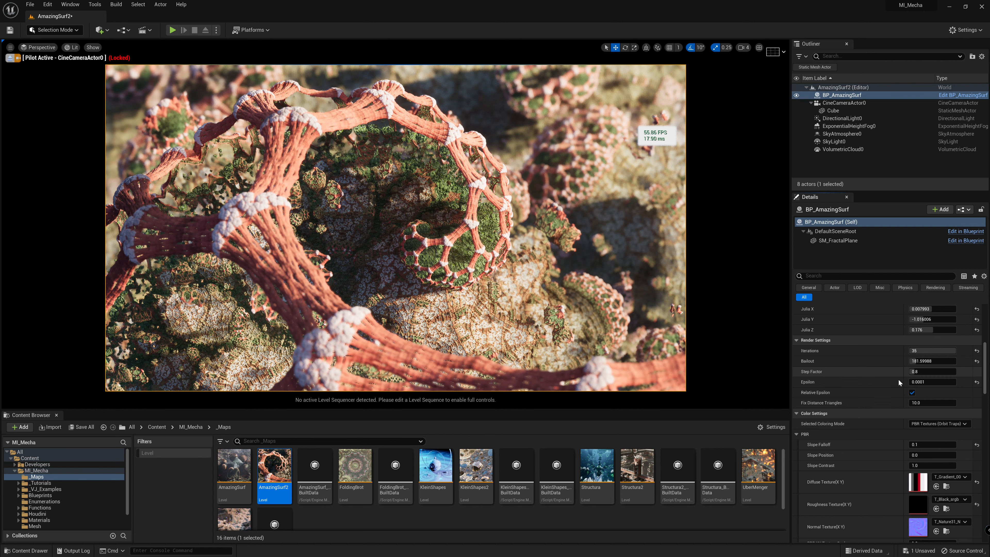
click(917, 371)
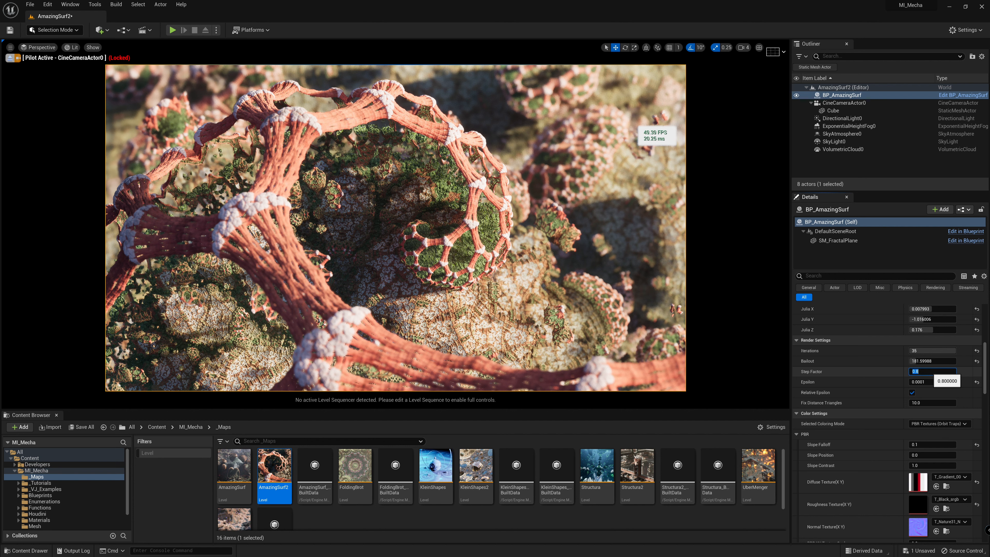
text(0.1)
key(Return)
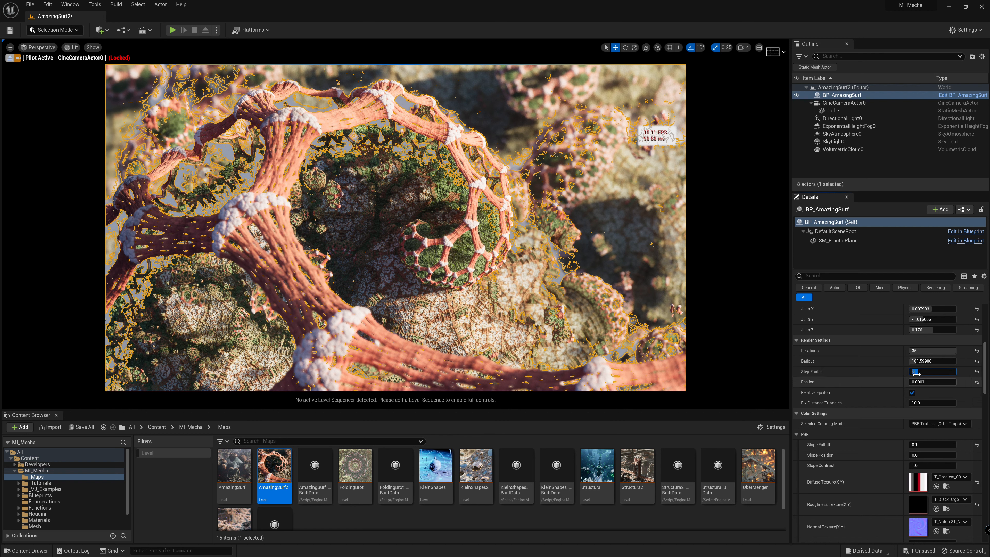
text(1)
key(Return)
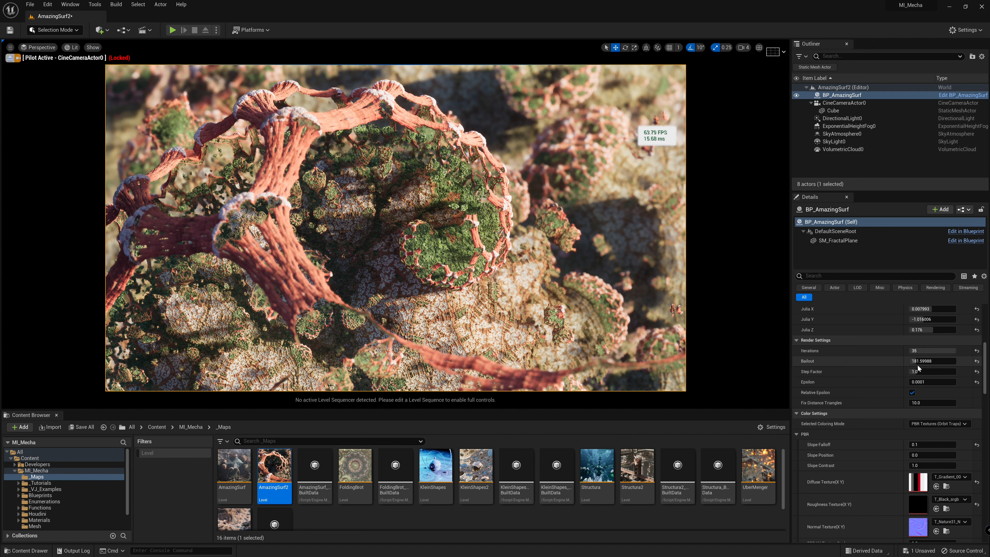
mouse_move(919, 361)
mouse_down()
mouse_move(982, 361)
mouse_move(920, 362)
mouse_move(931, 361)
mouse_move(911, 371)
mouse_up()
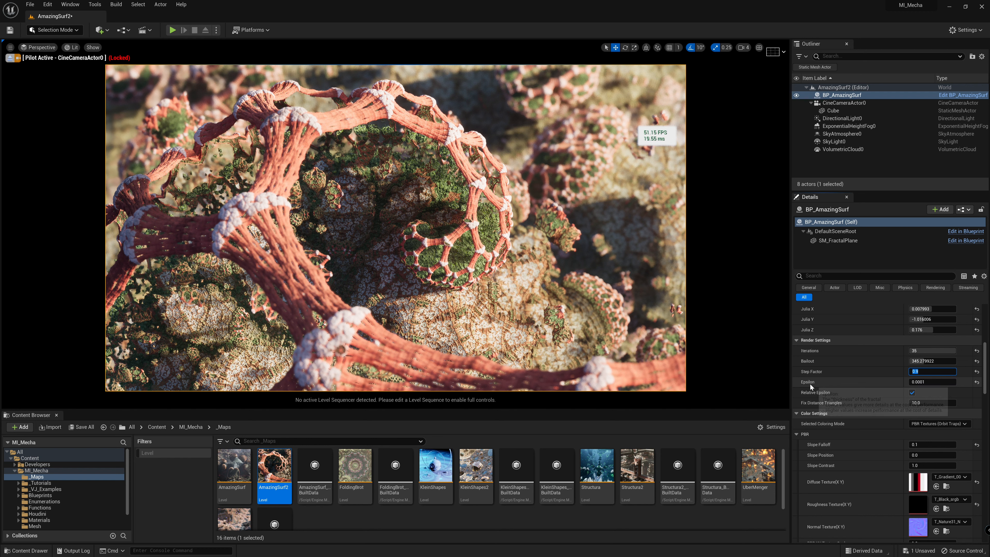
Set the fractal's Epsilon to 0.0002 after trying 0.0005.
click(916, 382)
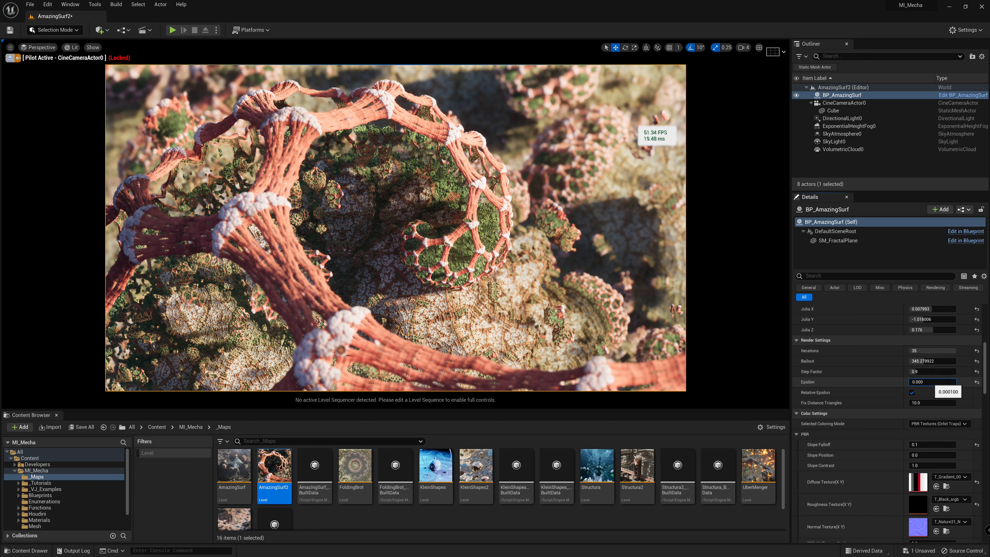
text(5)
key(Return)
text(0.000)
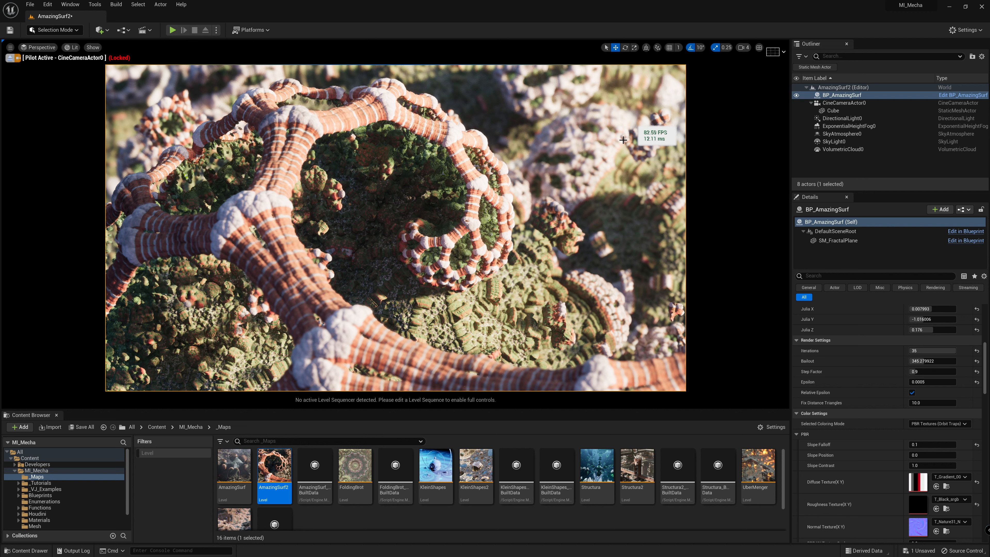
click(931, 383)
text(0.0002)
key(Return)
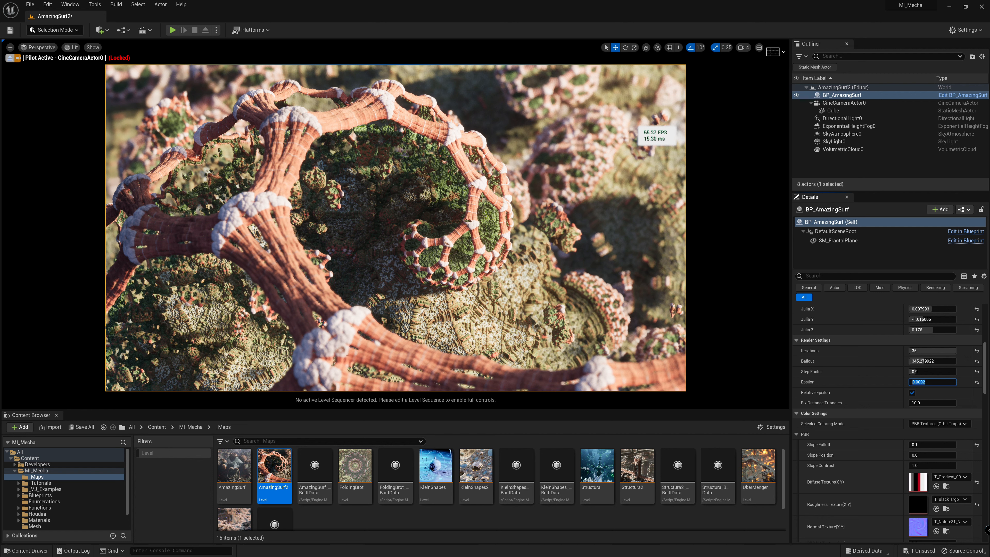
click(11, 47)
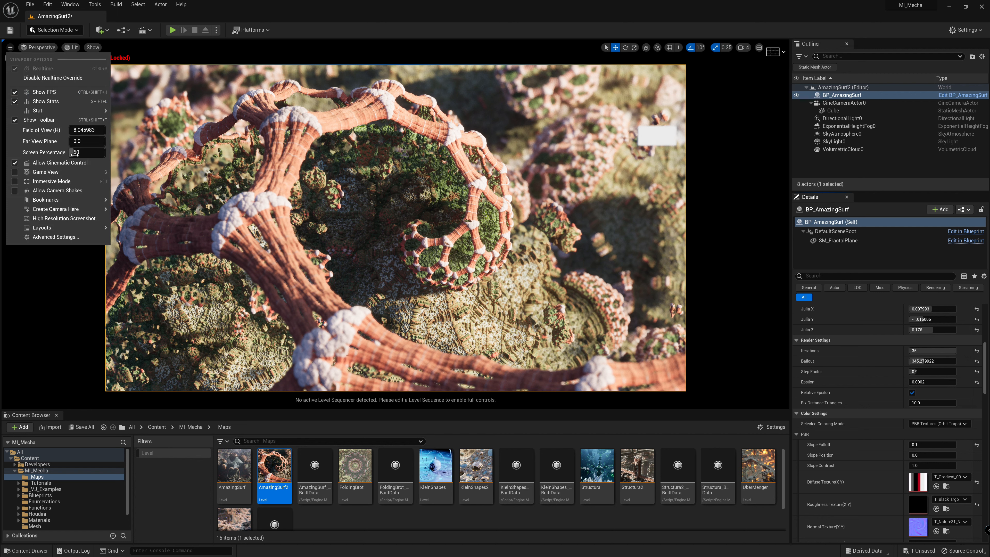
click(94, 47)
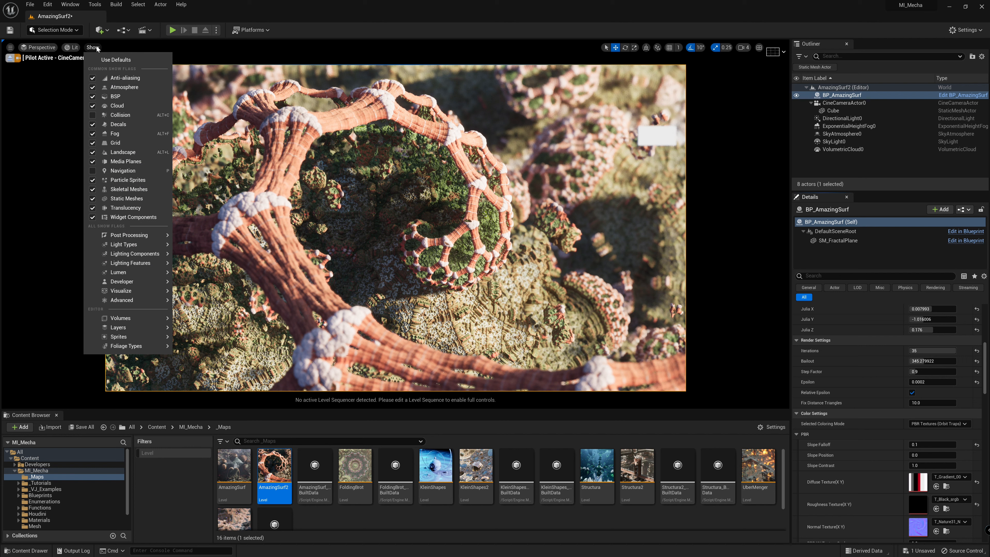
click(983, 31)
mouse_move(919, 144)
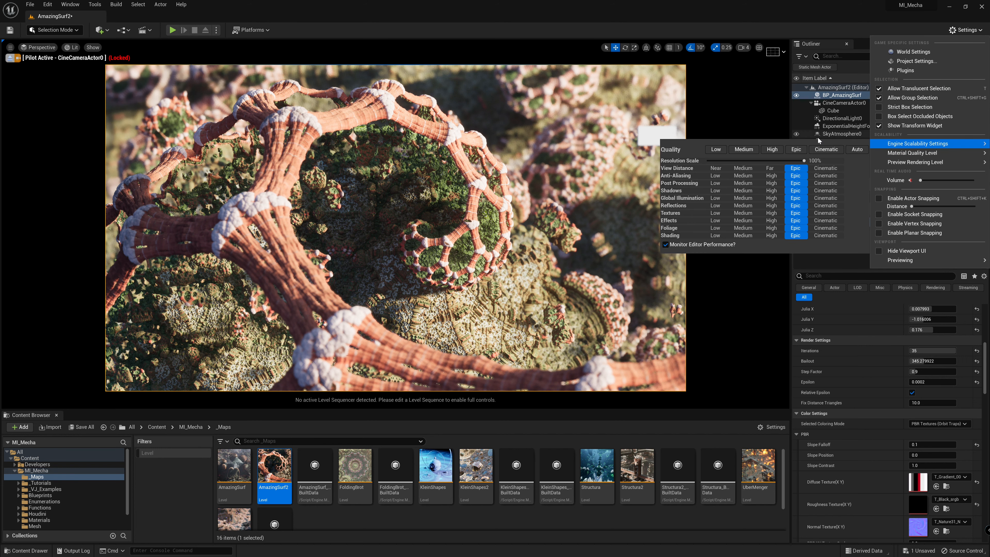
key(Escape)
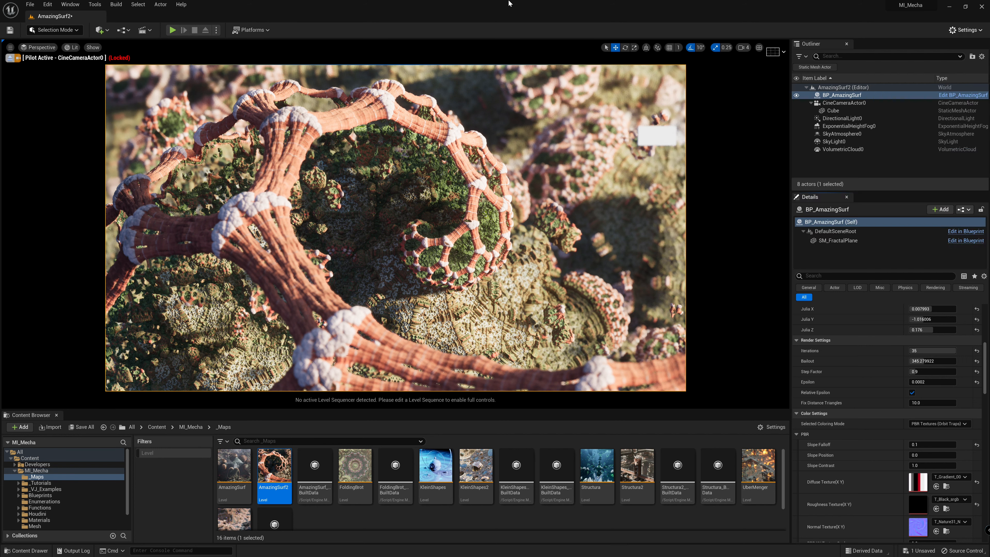
Set the viewport's Screen Percentage to 65 and save the AmazingSurf2 level.
click(10, 47)
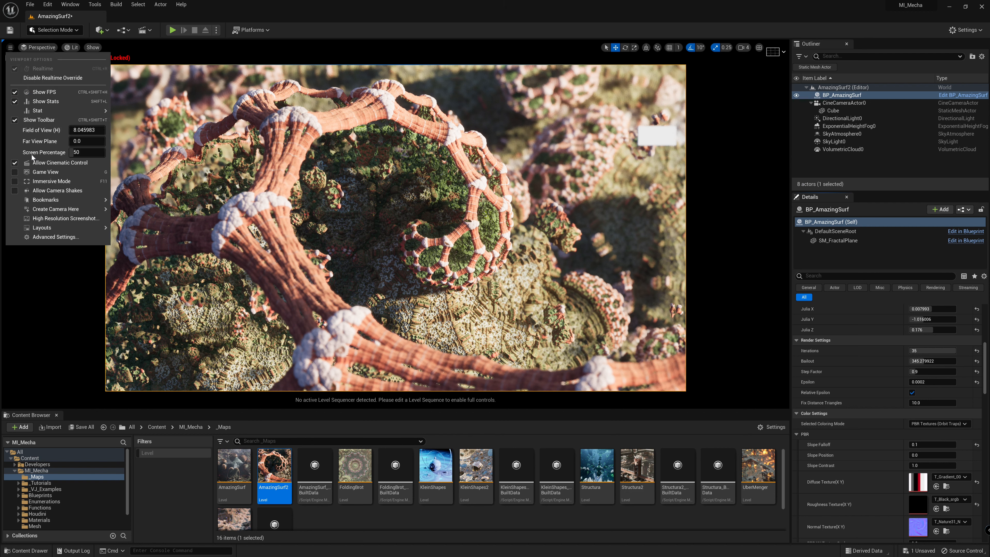
click(72, 154)
text(65)
key(Return)
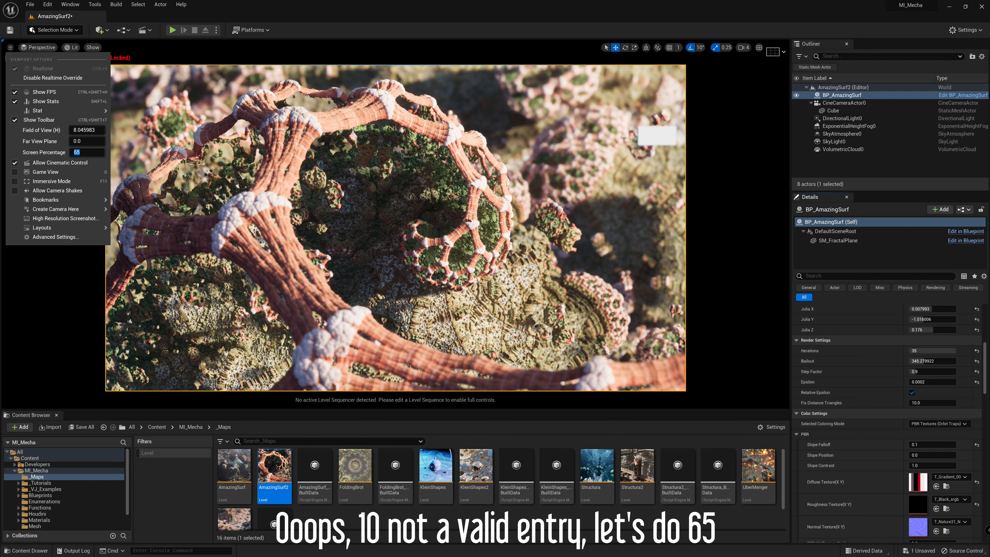
click(411, 4)
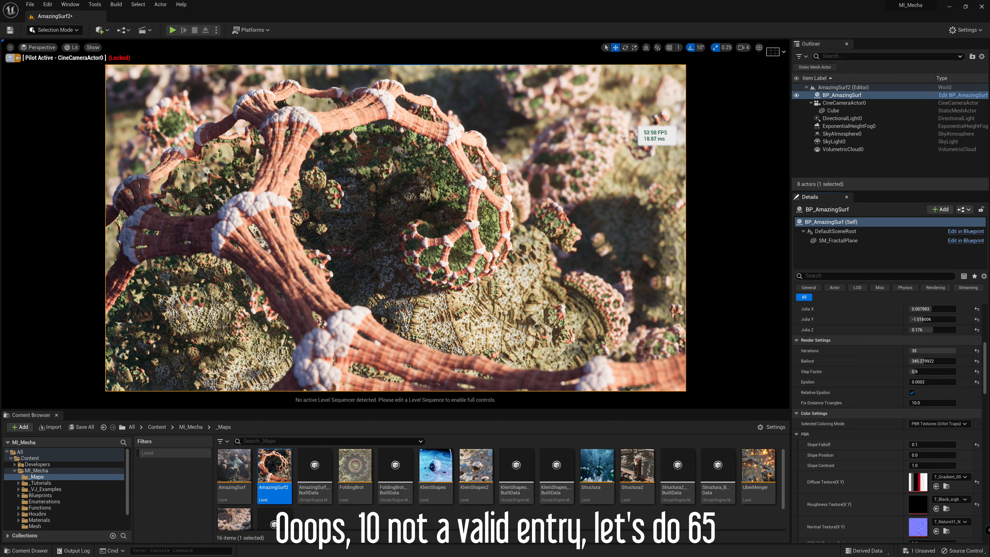
key(ctrl+s)
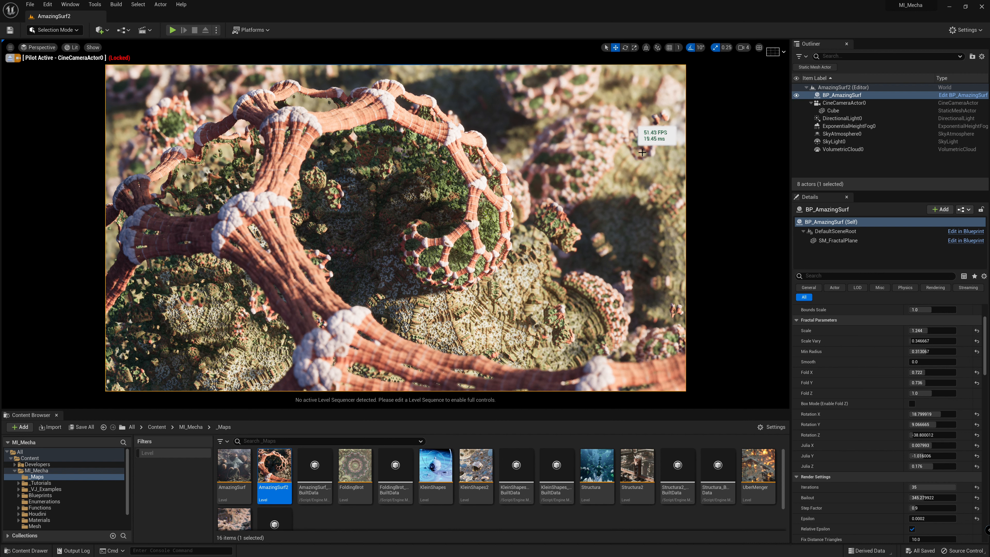
Hide the BP_AmazingSurf fractal actor in the level.
scroll(842, 423, down, 3)
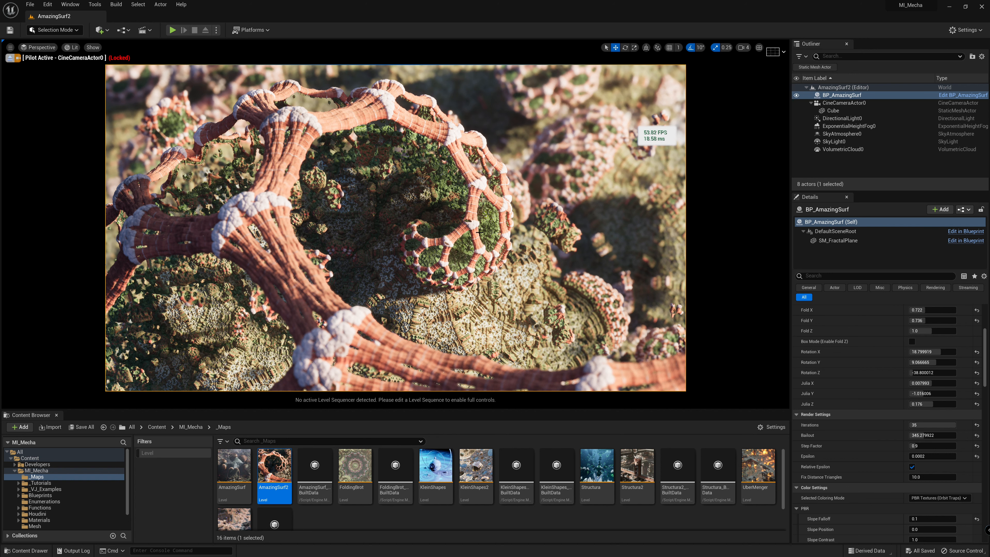
click(796, 95)
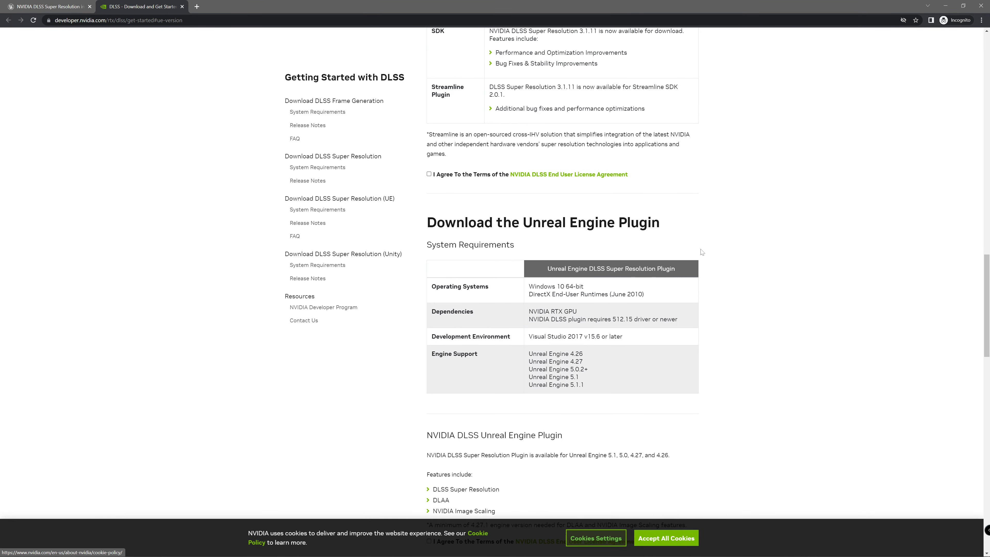
In the web browser, open NVIDIA's DLSS download page through the external link of the NVIDIA DLSS Super Resolution marketplace listing.
click(13, 5)
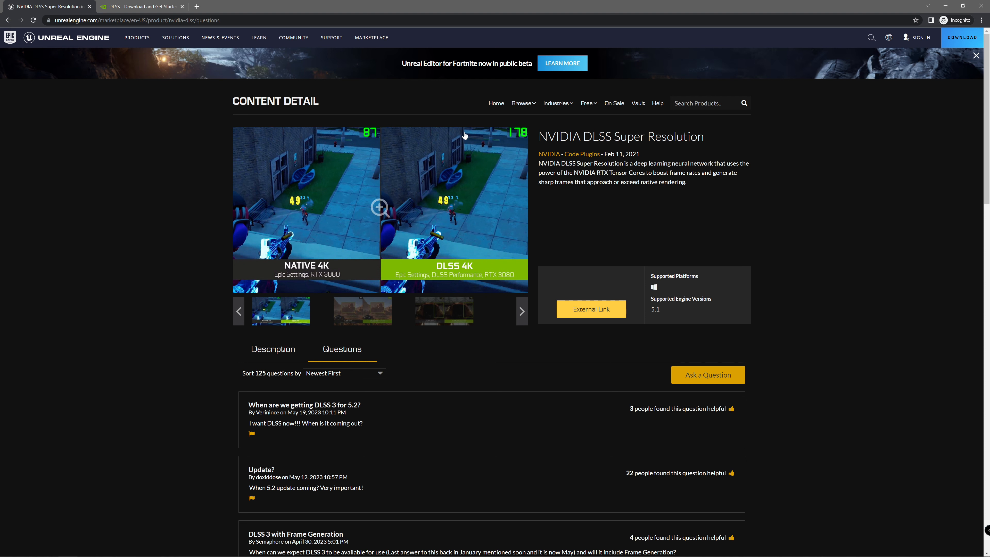
click(576, 313)
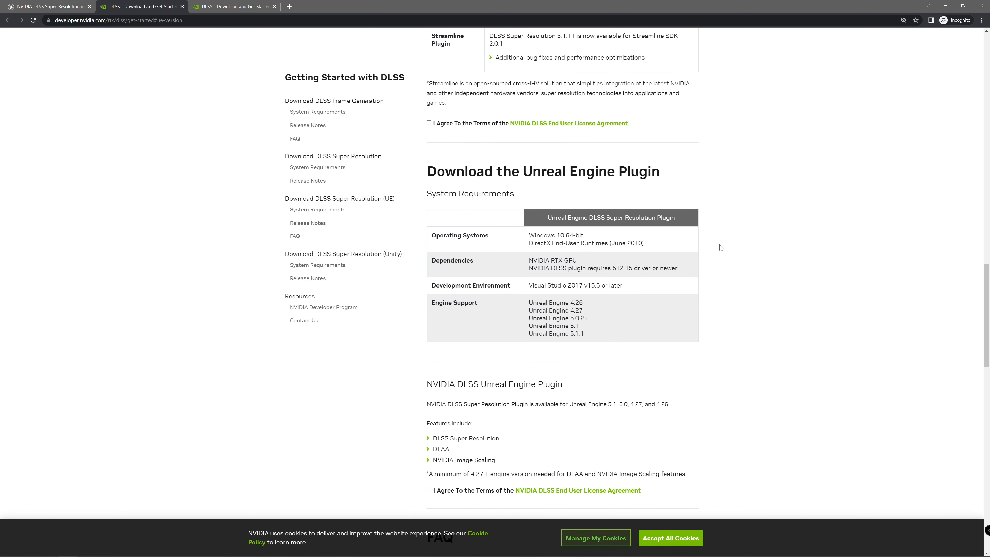
Agree to the DLSS End User License Agreement for the Unreal Engine plugin and download the UE 5.1.1 version.
drag(465, 172, 673, 173)
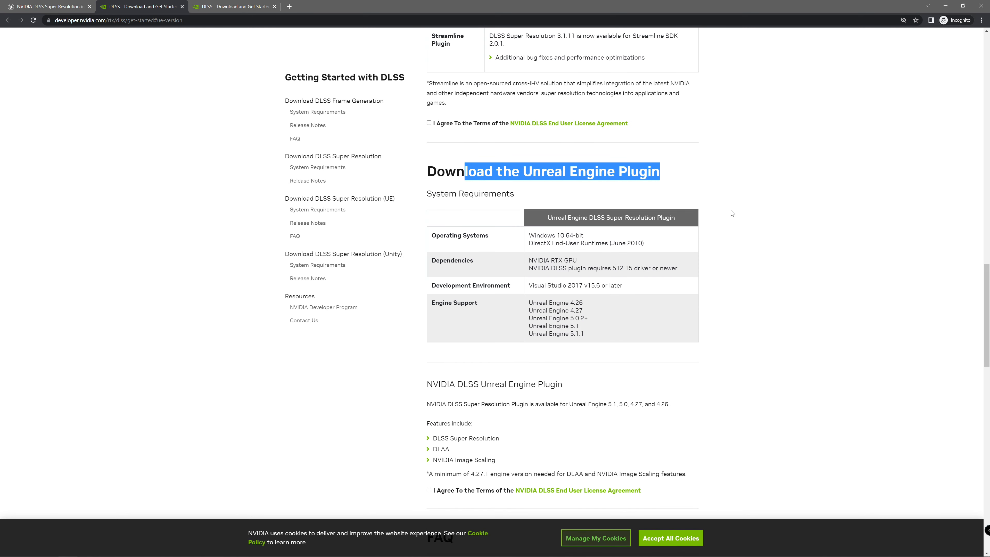
scroll(732, 213, down, 4)
click(429, 335)
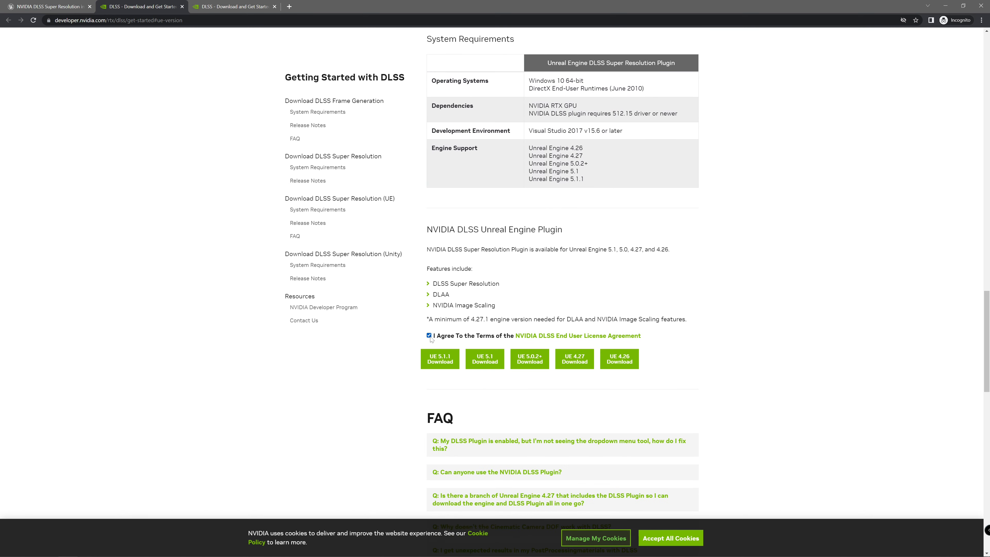
click(448, 362)
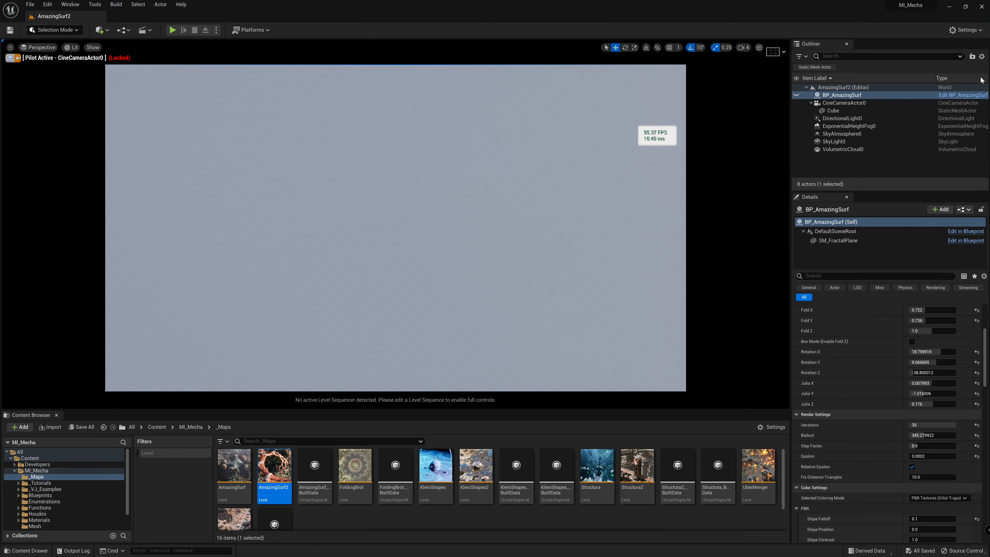